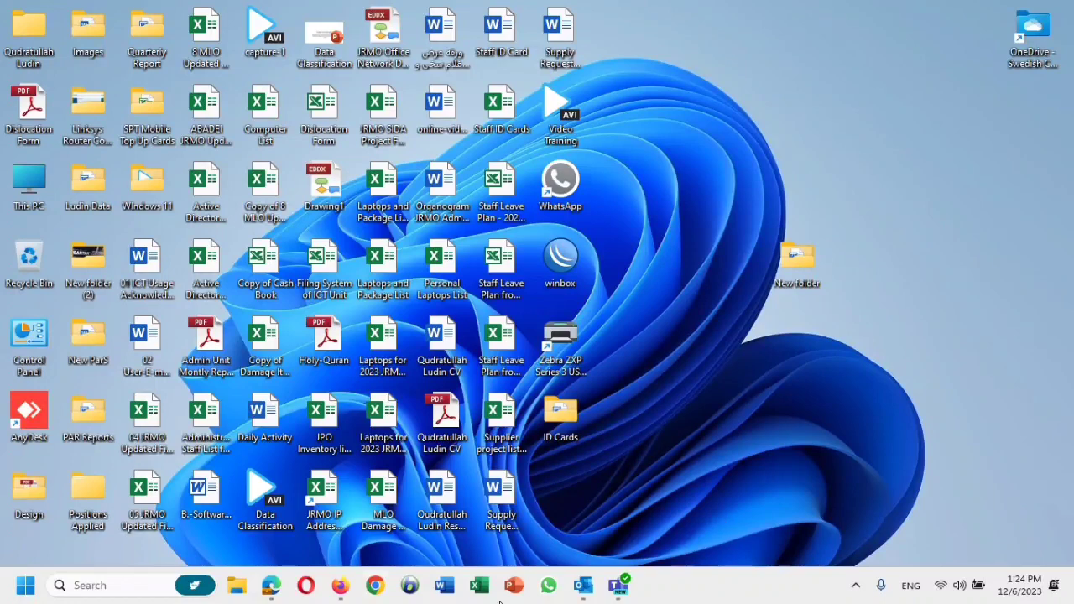
# Restore the Outlook window from the taskbar, showing the Inbox.
pyautogui.click(579, 587)
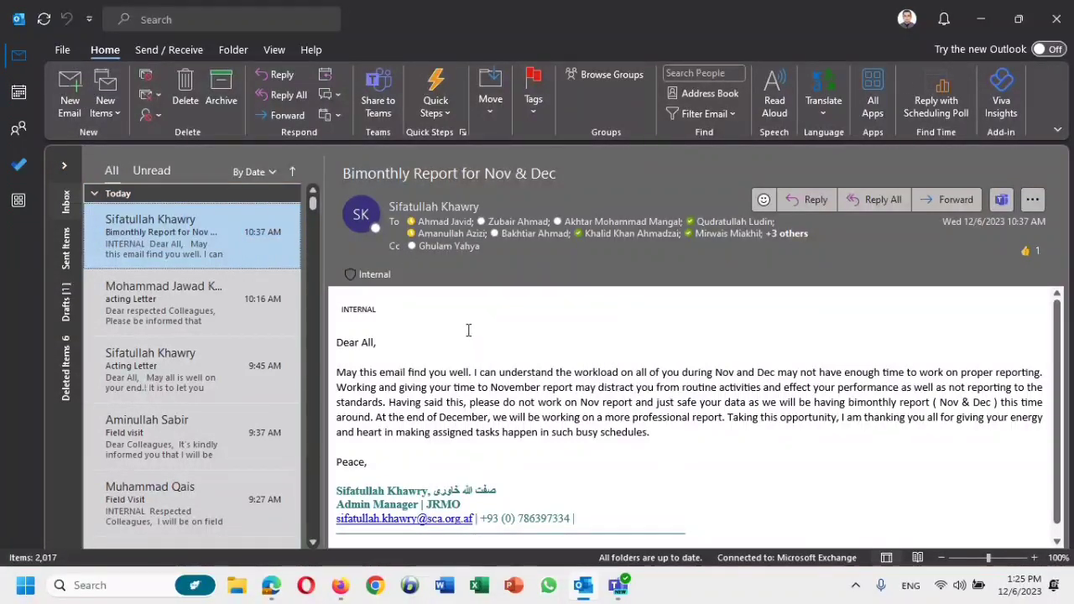
# Launch the Import and Export Wizard from File > Open & Export > Import/Export.
pyautogui.click(62, 49)
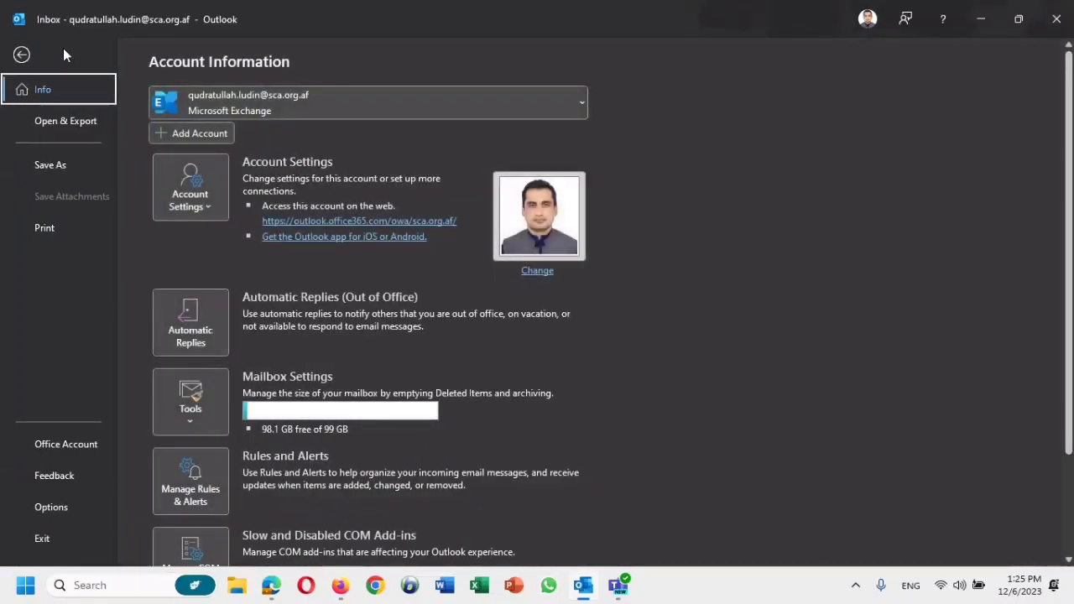
pyautogui.click(69, 126)
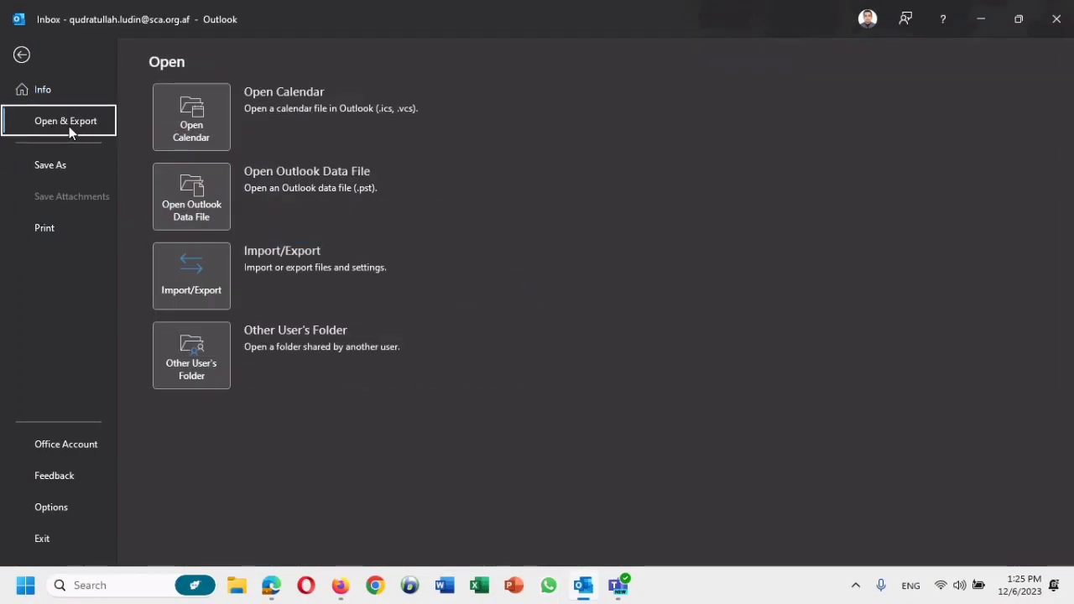
pyautogui.click(173, 280)
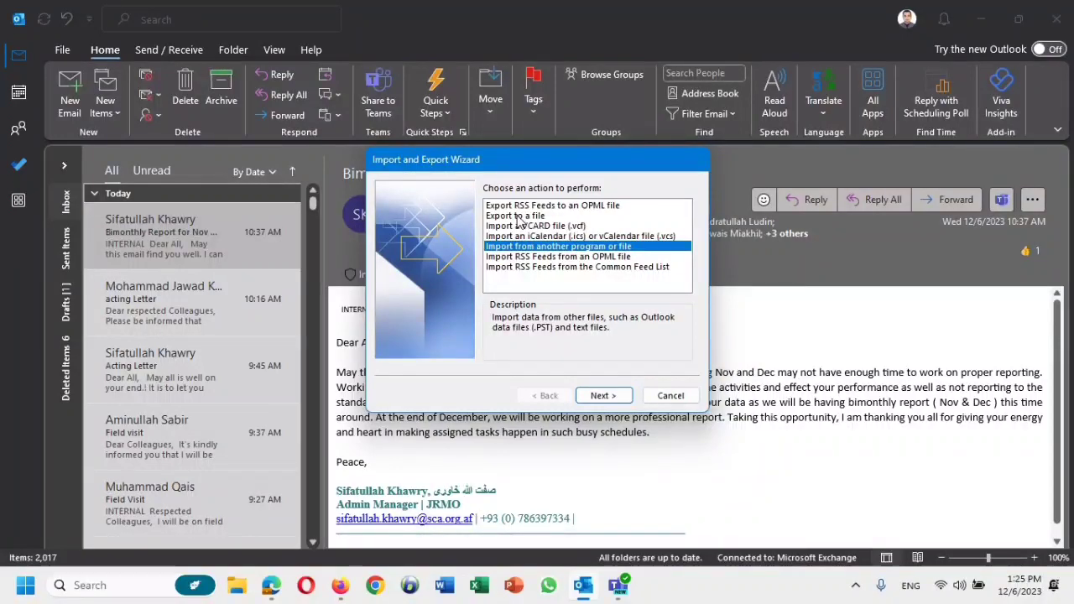
# Choose to export the mailbox to an Outlook Data File (.pst).
pyautogui.click(521, 216)
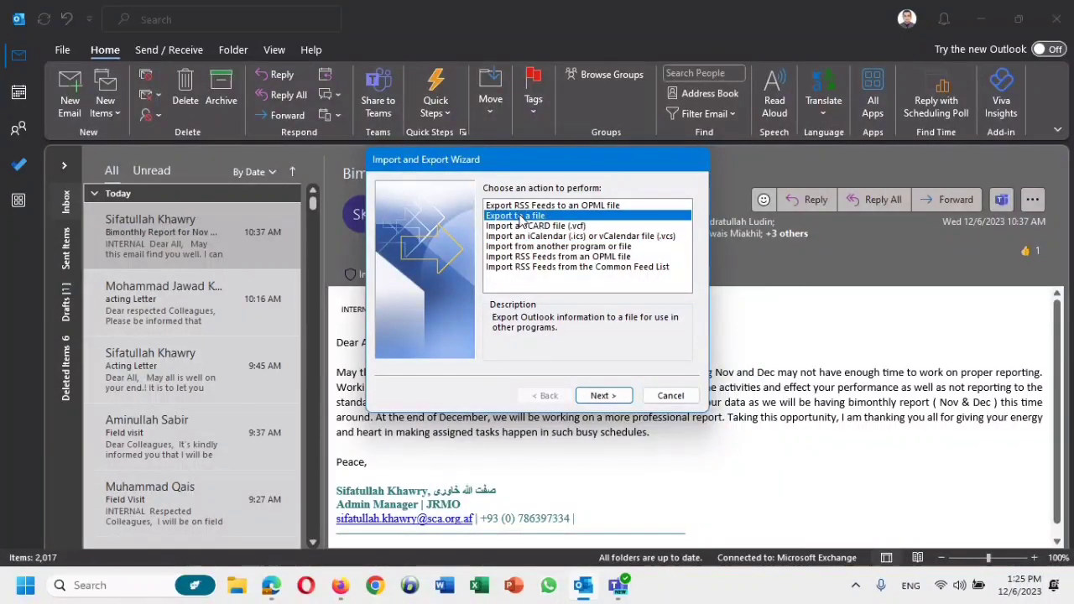
pyautogui.click(600, 396)
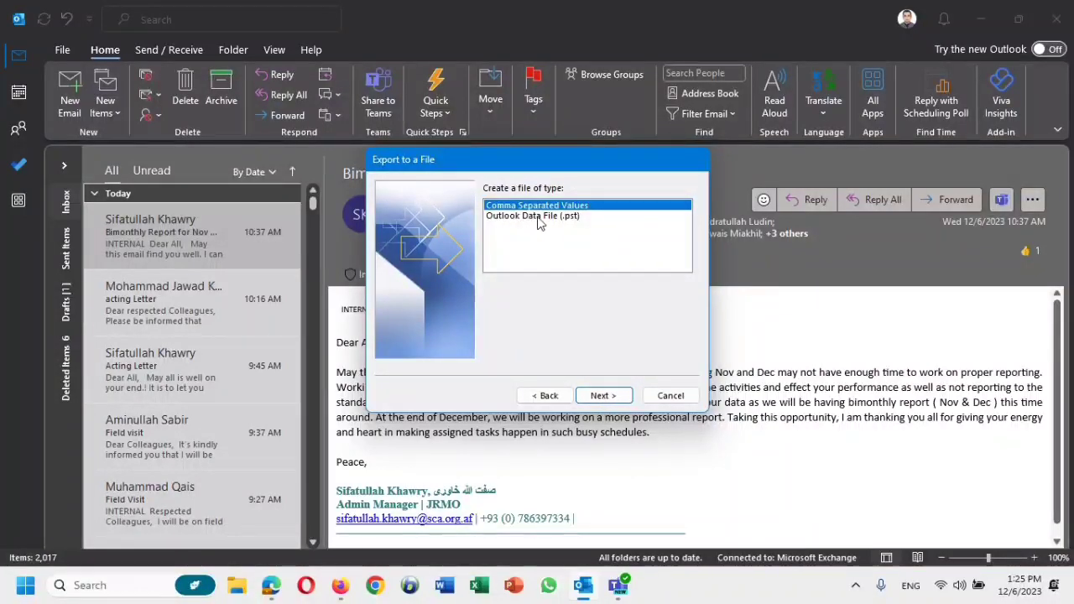
pyautogui.click(517, 217)
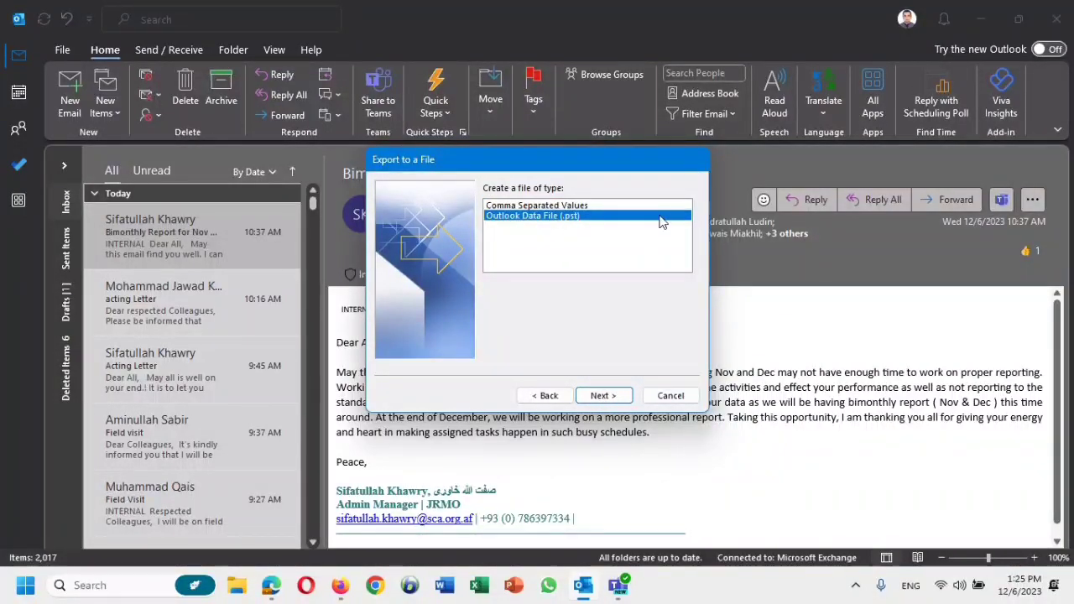
pyautogui.click(603, 397)
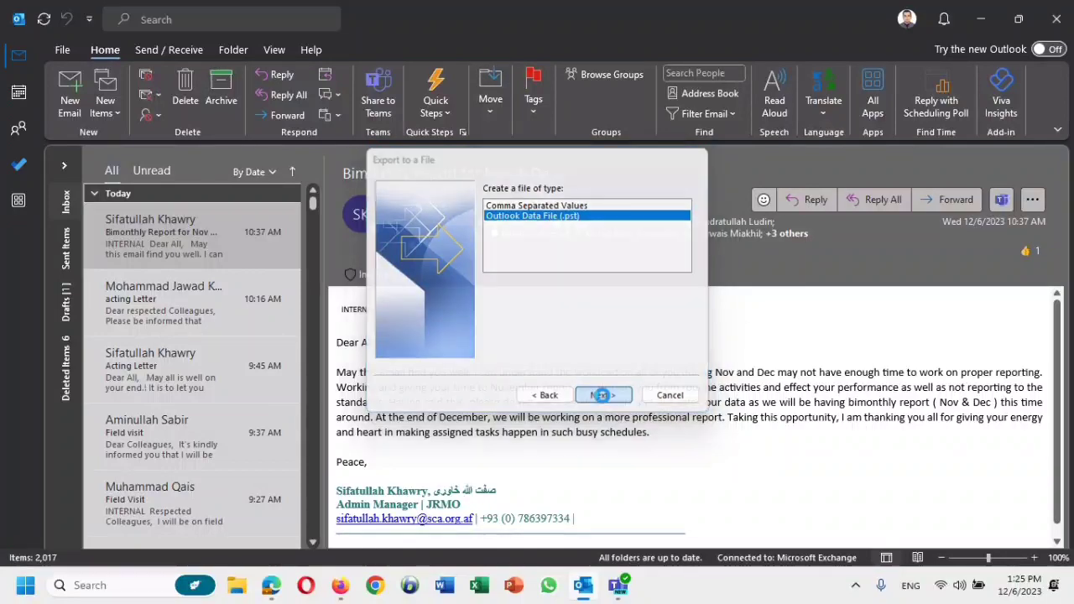
pyautogui.click(603, 393)
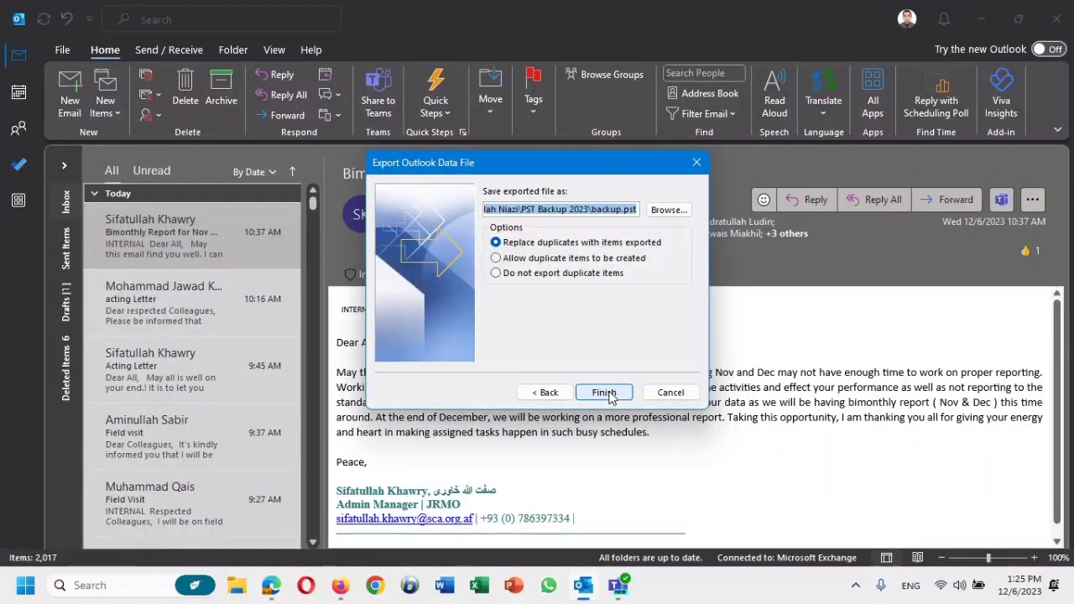
# Save the export file to the root of Official Data (D:), named after the user.
pyautogui.click(669, 210)
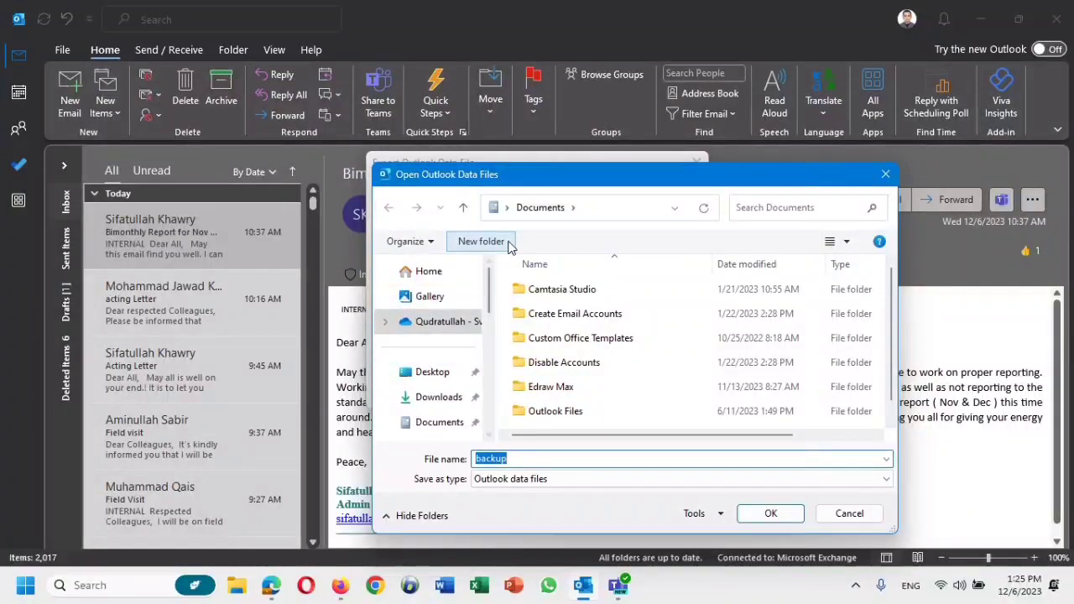
pyautogui.click(507, 208)
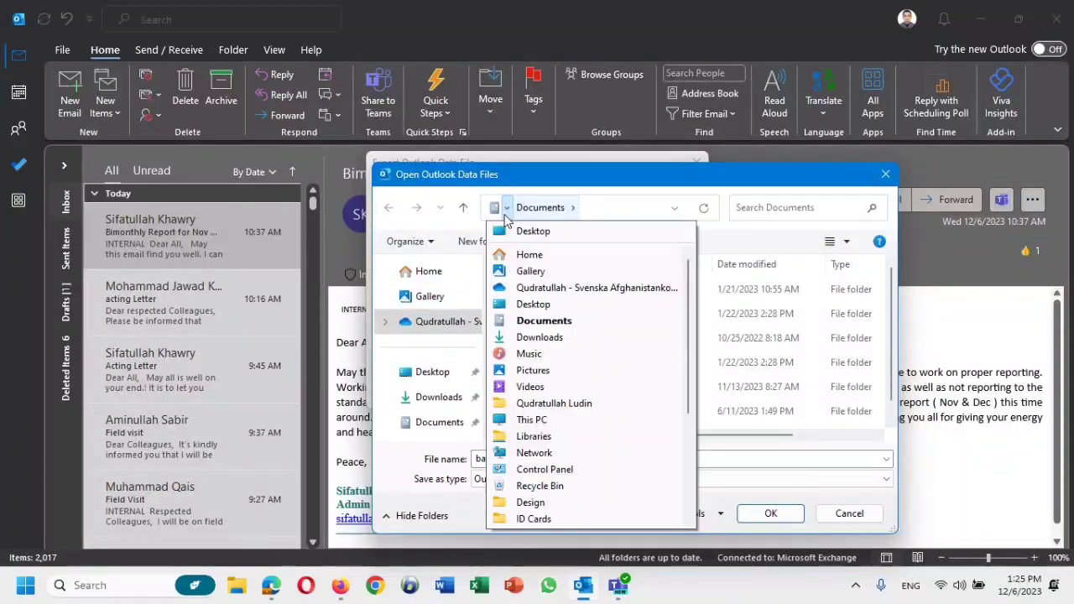
pyautogui.click(531, 420)
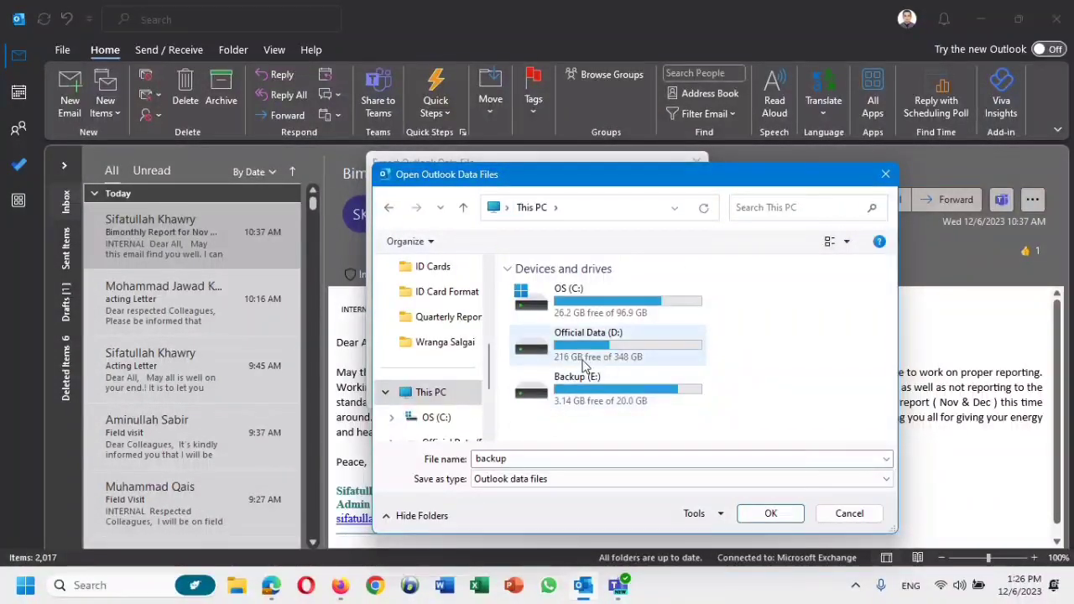
pyautogui.doubleClick(631, 344)
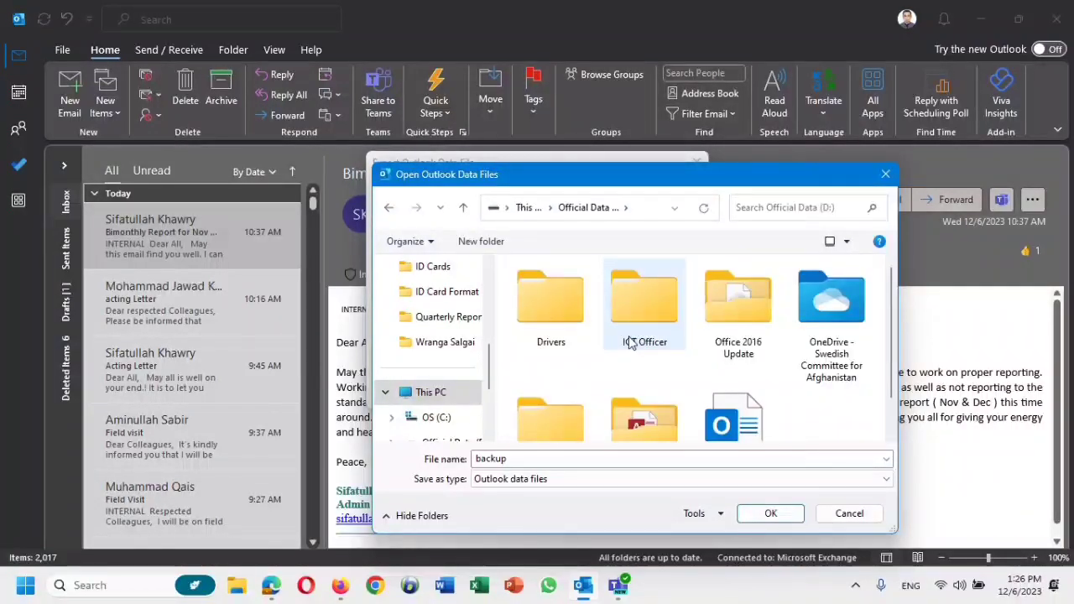
pyautogui.moveTo(890, 369)
pyautogui.mouseDown()
pyautogui.moveTo(890, 410)
pyautogui.moveTo(890, 366)
pyautogui.mouseUp()
pyautogui.doubleClick(601, 458)
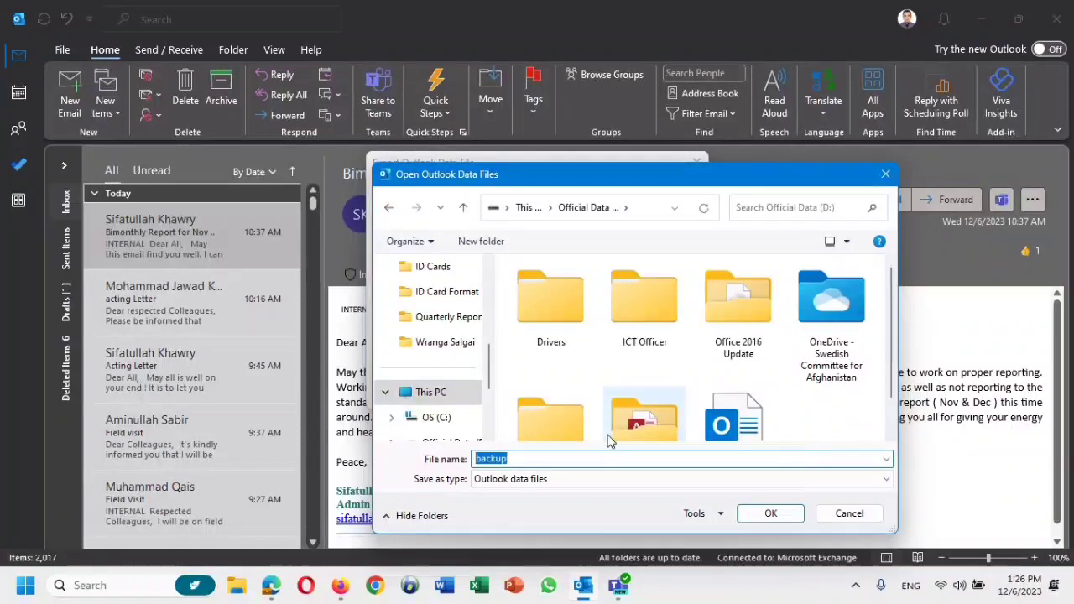
pyautogui.write('qudr')
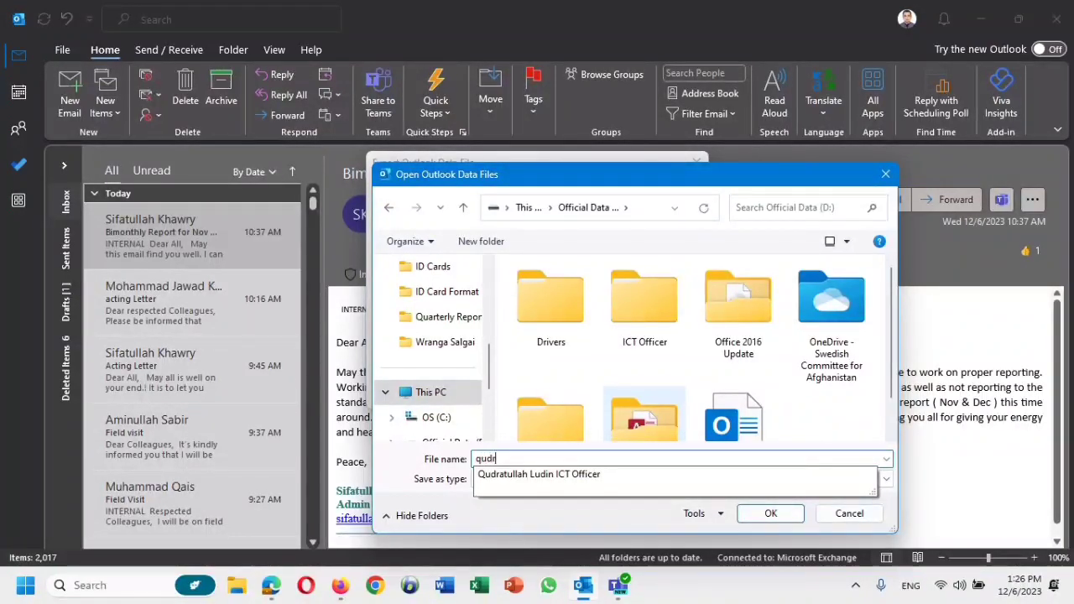
pyautogui.press('BackSpace')
pyautogui.press('BackSpace')
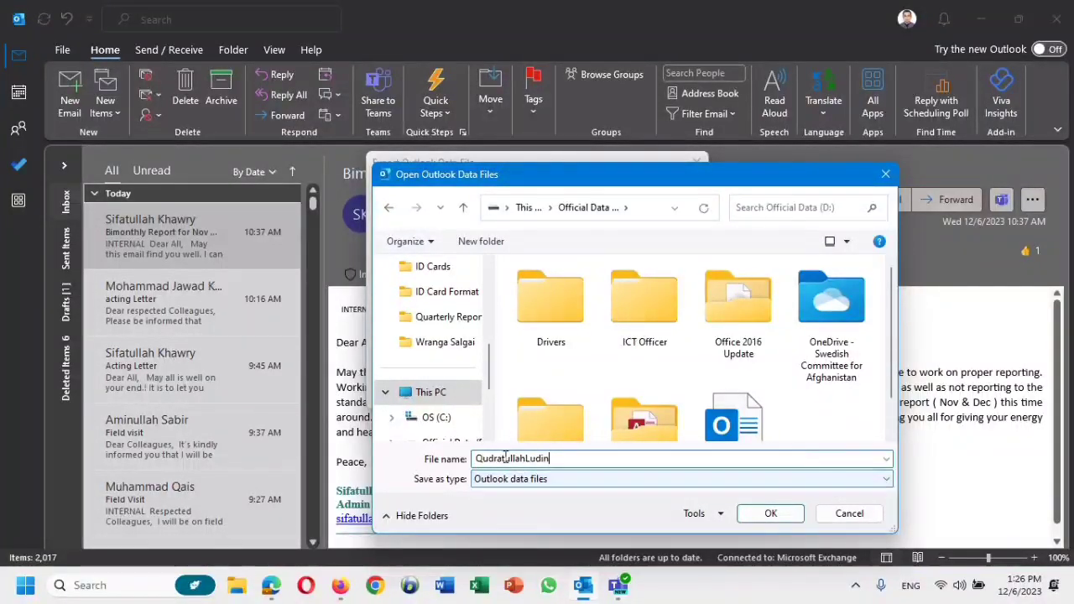
pyautogui.click(788, 514)
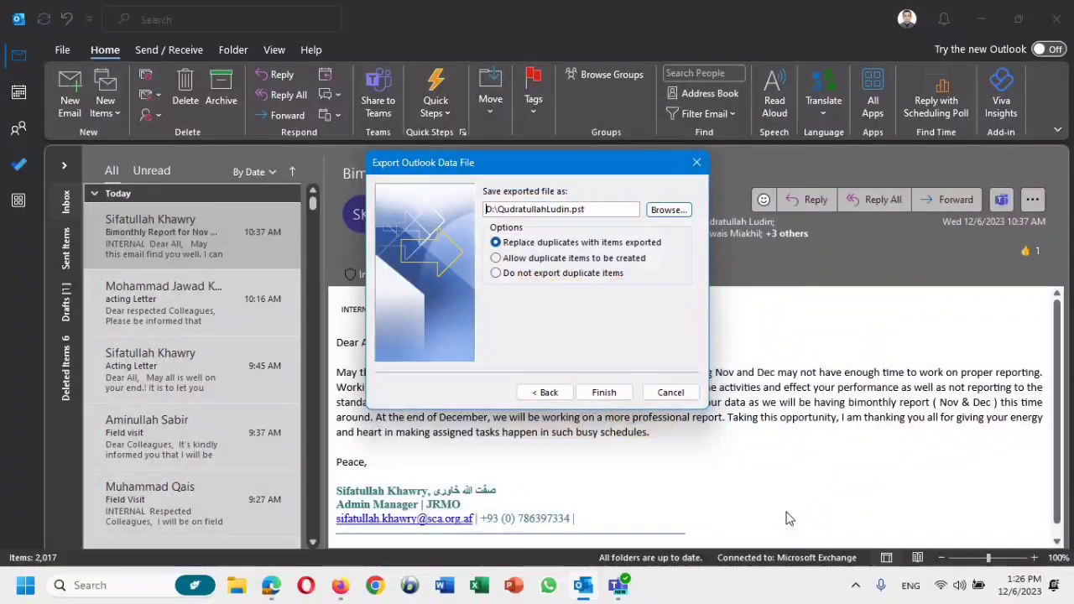
# Finish the export, creating the .pst data file with no password.
pyautogui.click(604, 391)
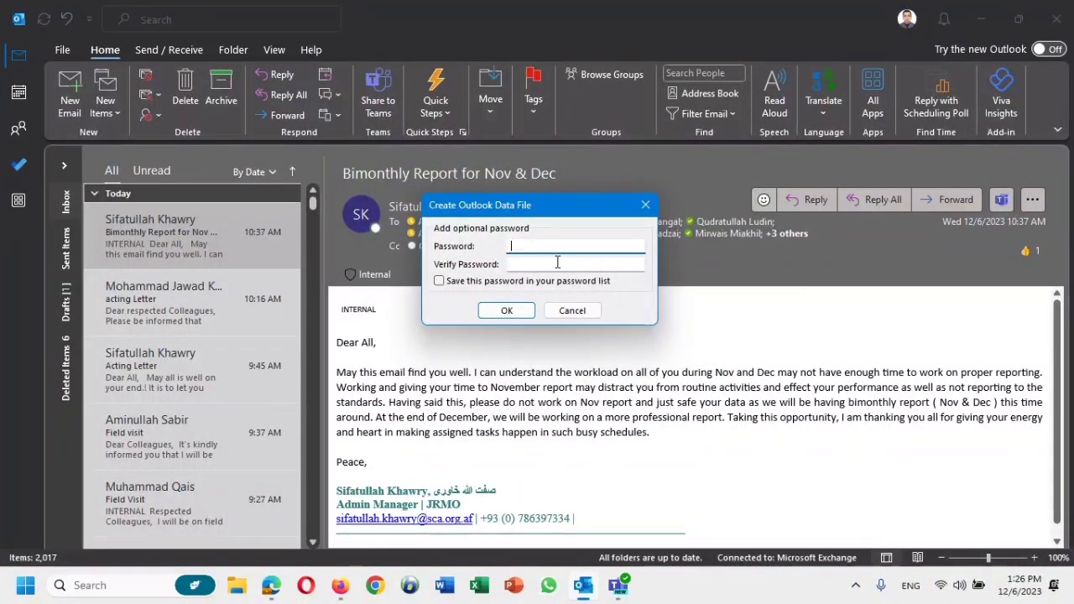
pyautogui.click(506, 311)
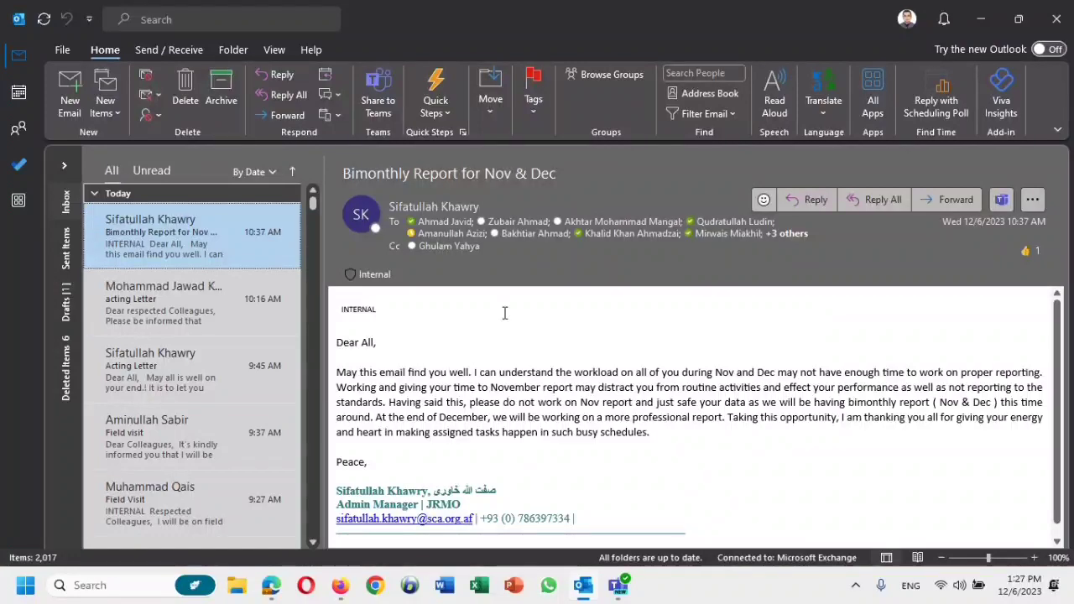
# Check that the exported 592 MB .pst file is on Official Data (D:), then close File Explorer.
pyautogui.click(980, 18)
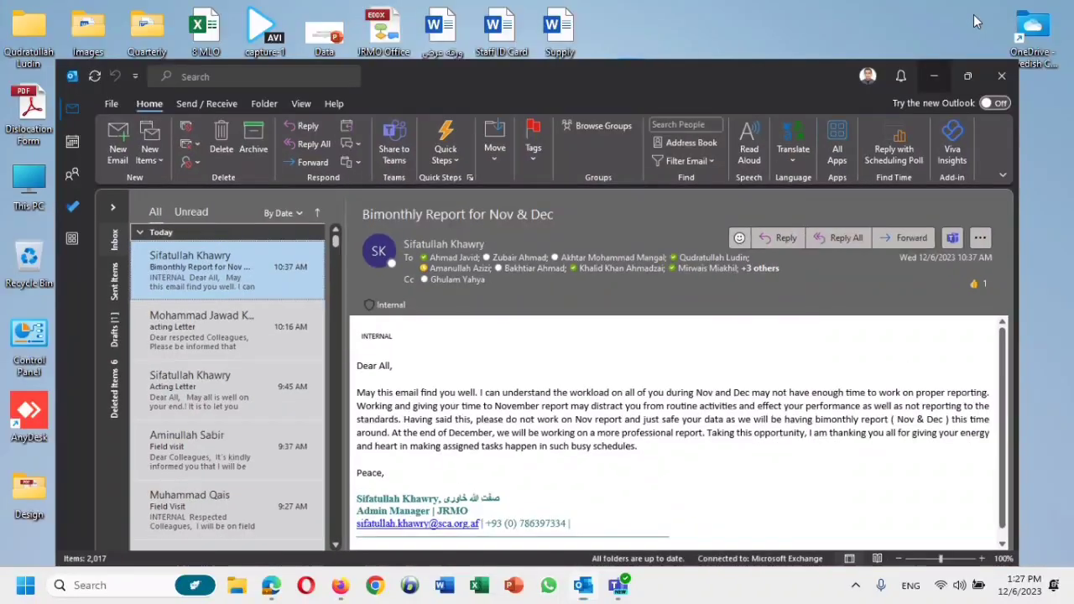
pyautogui.doubleClick(34, 191)
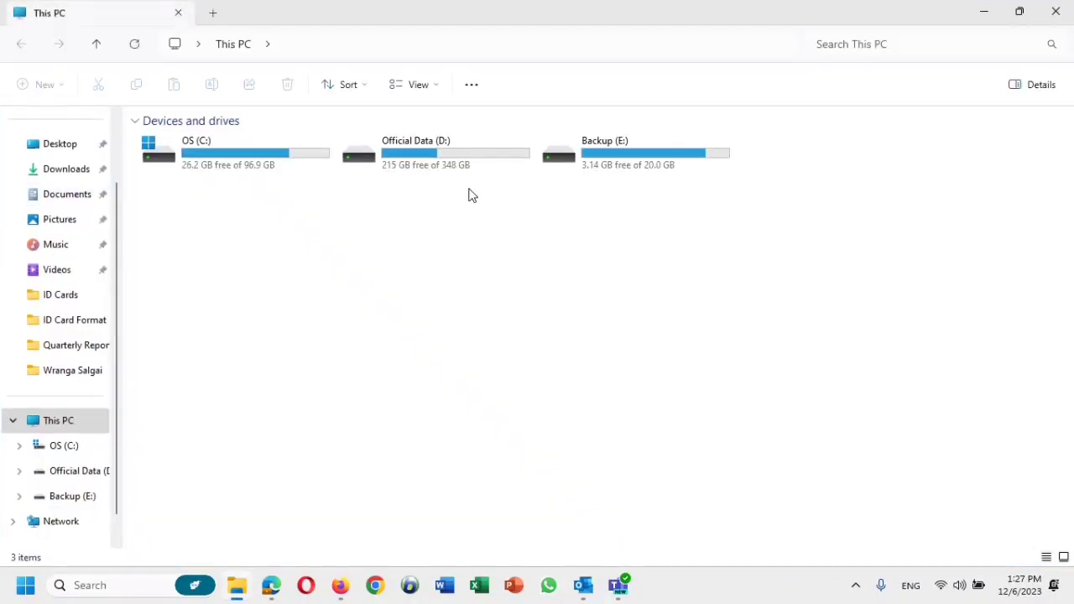
pyautogui.doubleClick(460, 170)
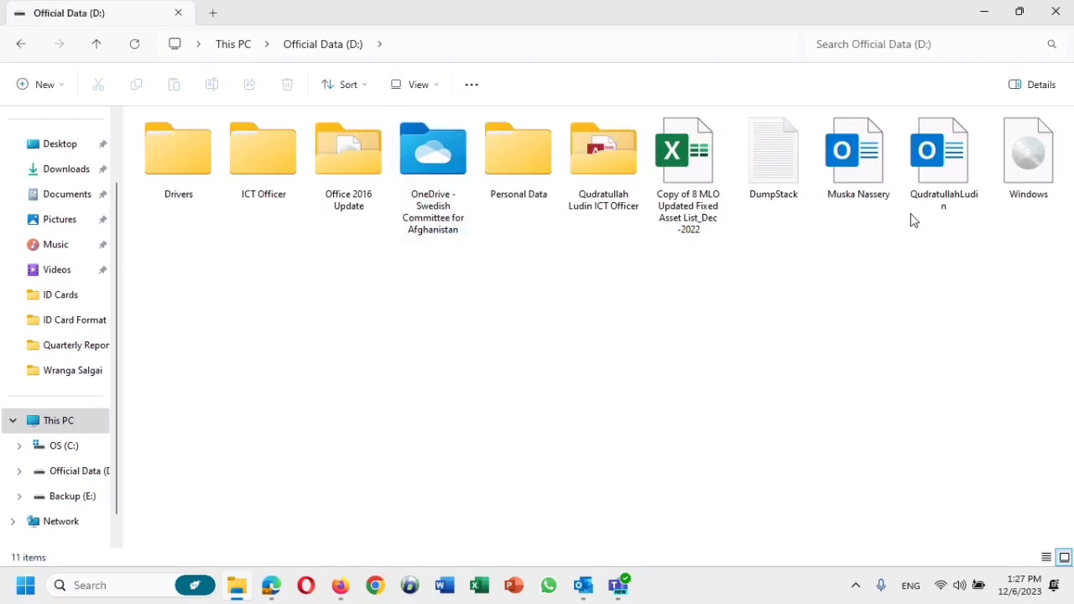
pyautogui.click(959, 172)
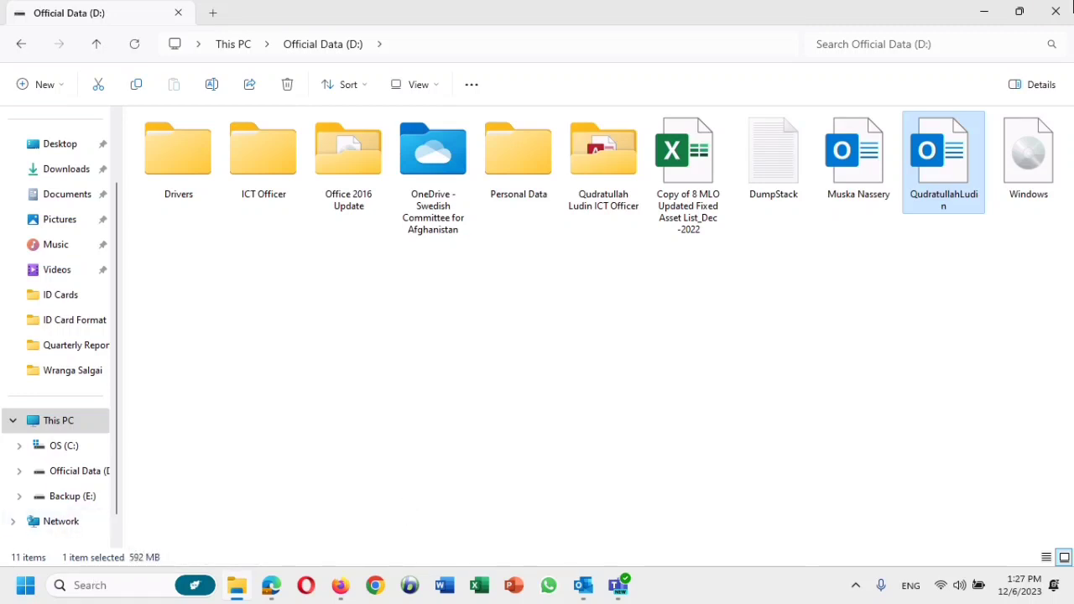
pyautogui.click(1061, 8)
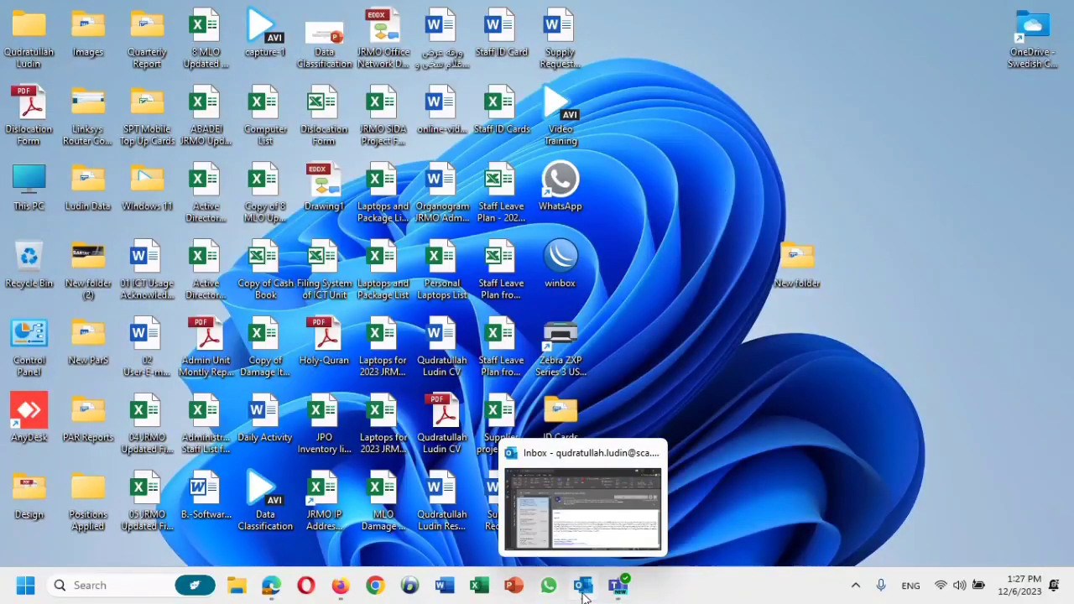
# Delete the 10:16 AM 'acting Letter' email from the Inbox.
pyautogui.click(583, 584)
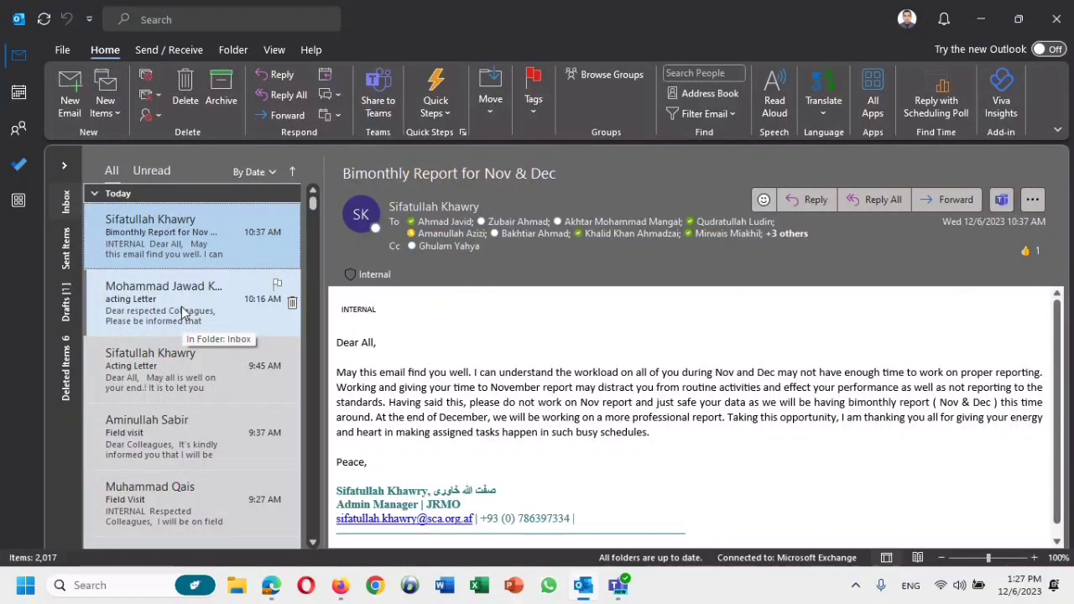
pyautogui.click(183, 312)
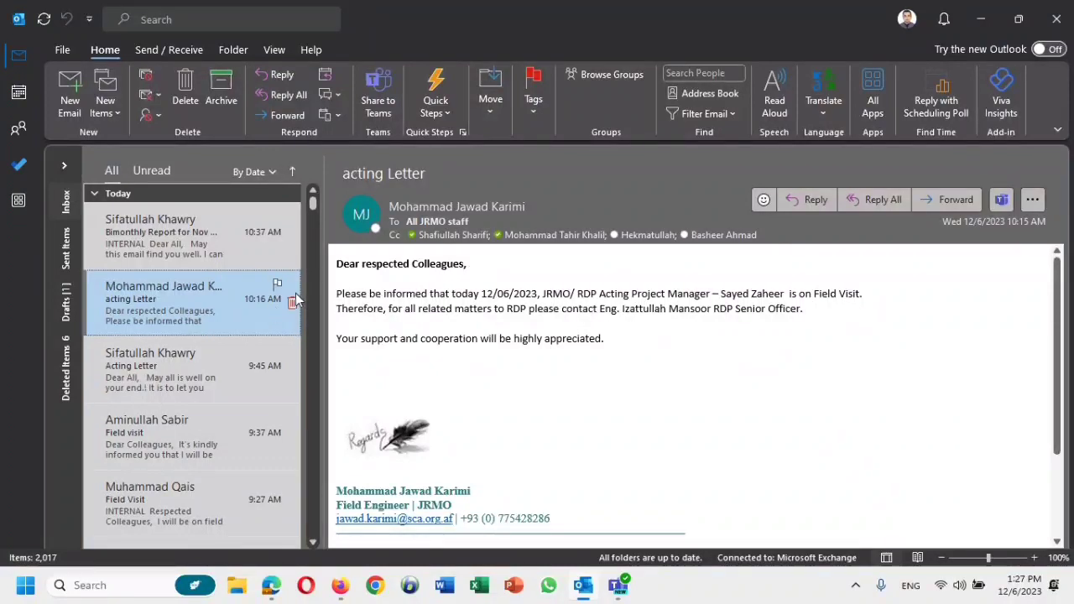
pyautogui.click(186, 90)
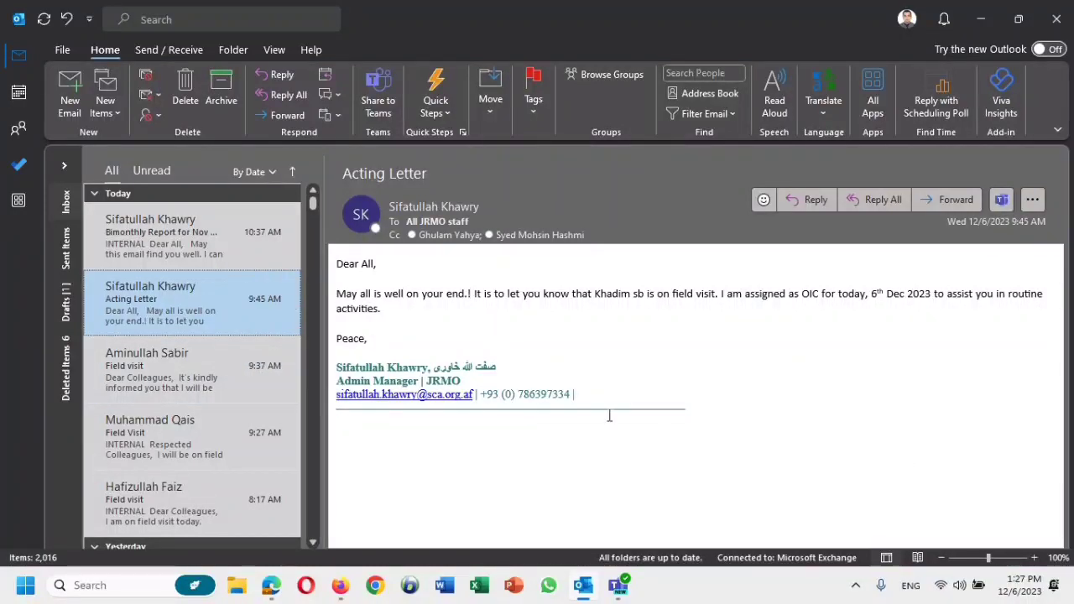
# Reopen the Import and Export Wizard through File > Open & Export > Import/Export.
pyautogui.click(47, 46)
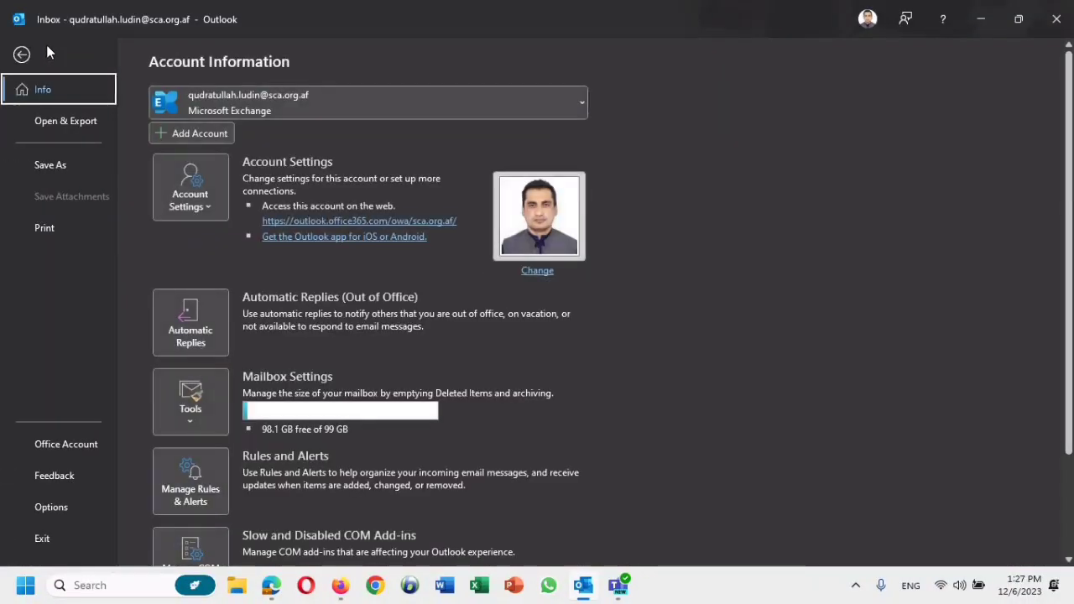
pyautogui.click(80, 122)
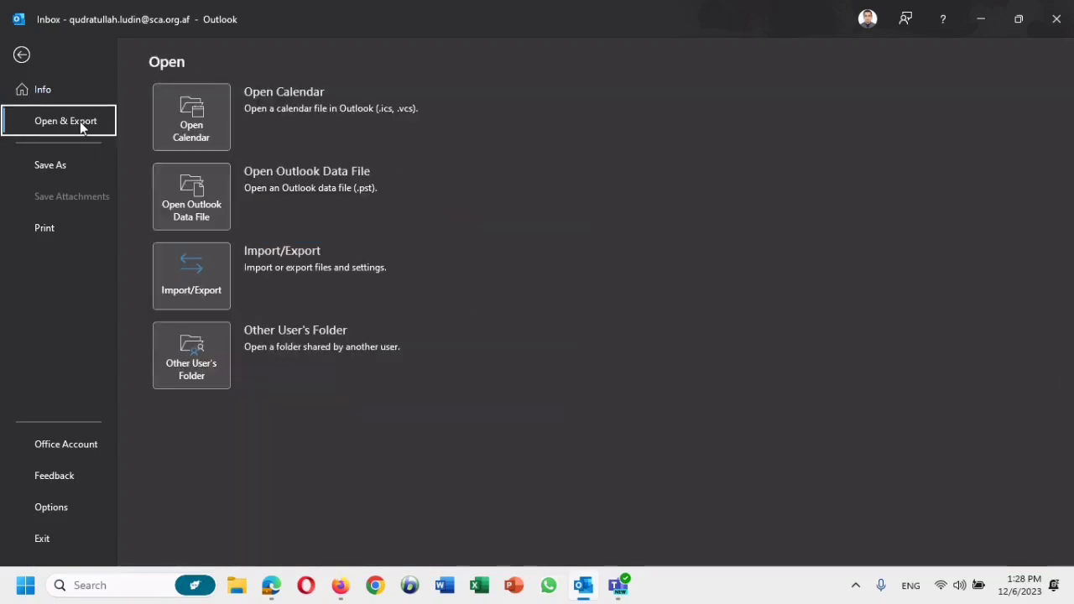
pyautogui.click(199, 268)
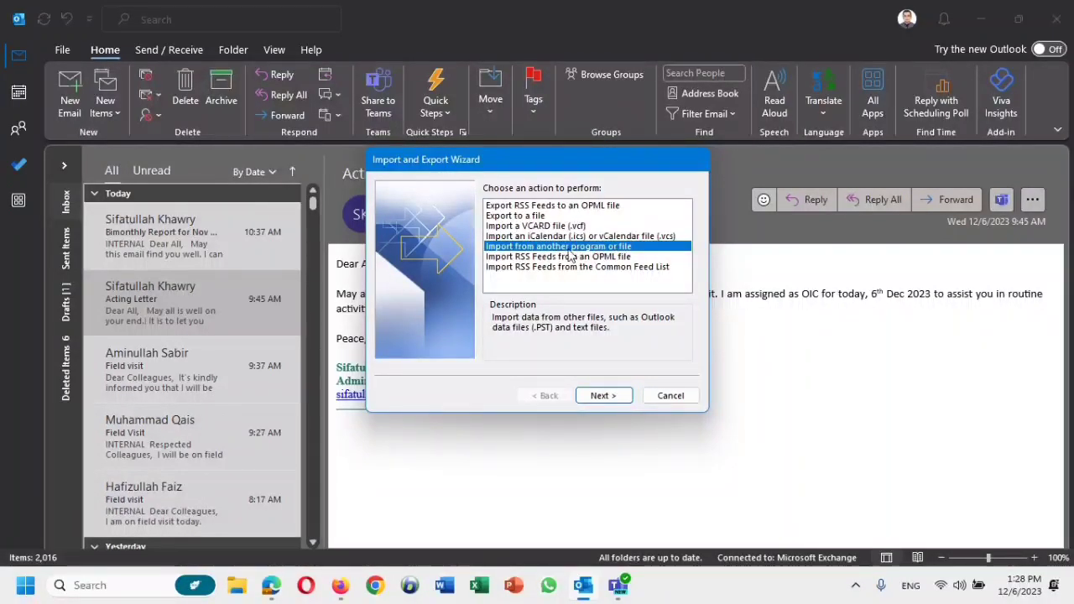
# Import an Outlook Data File (.pst), selecting the exported file on Official Data (D:).
pyautogui.click(603, 396)
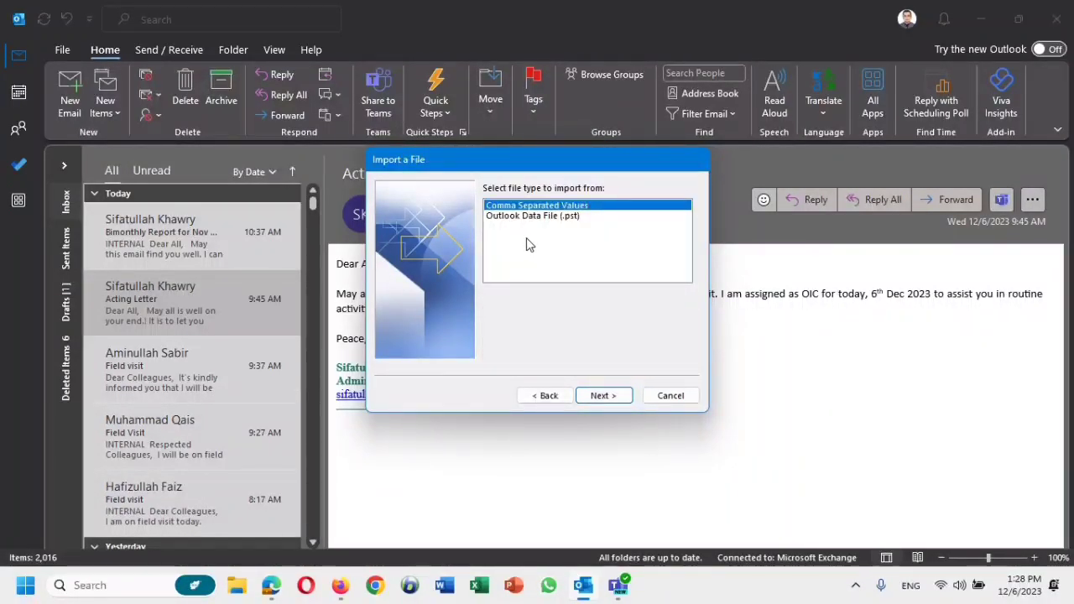
pyautogui.click(531, 219)
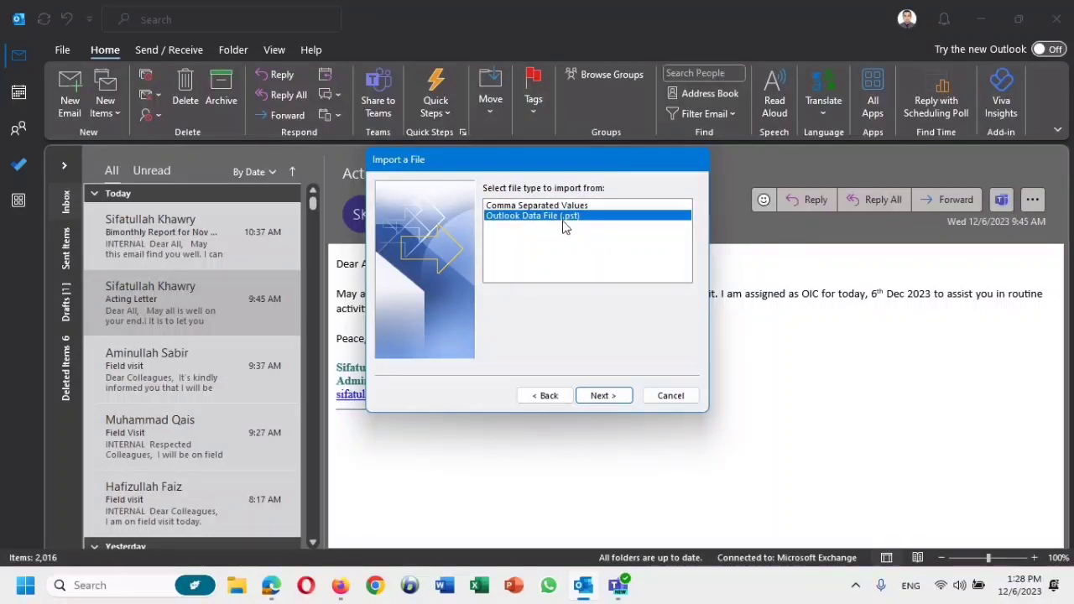
pyautogui.click(602, 396)
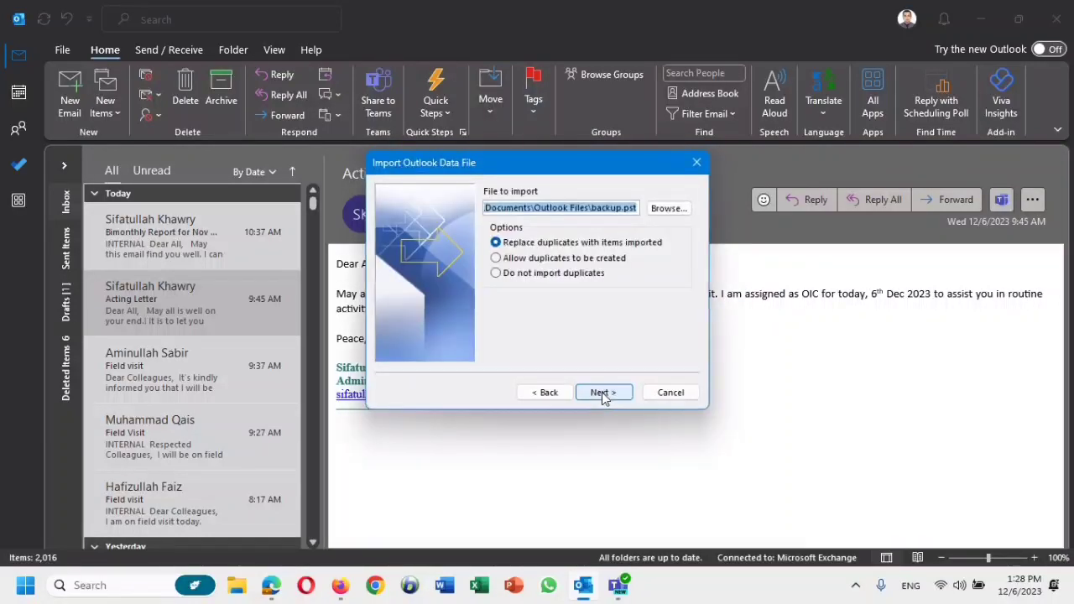
pyautogui.click(668, 208)
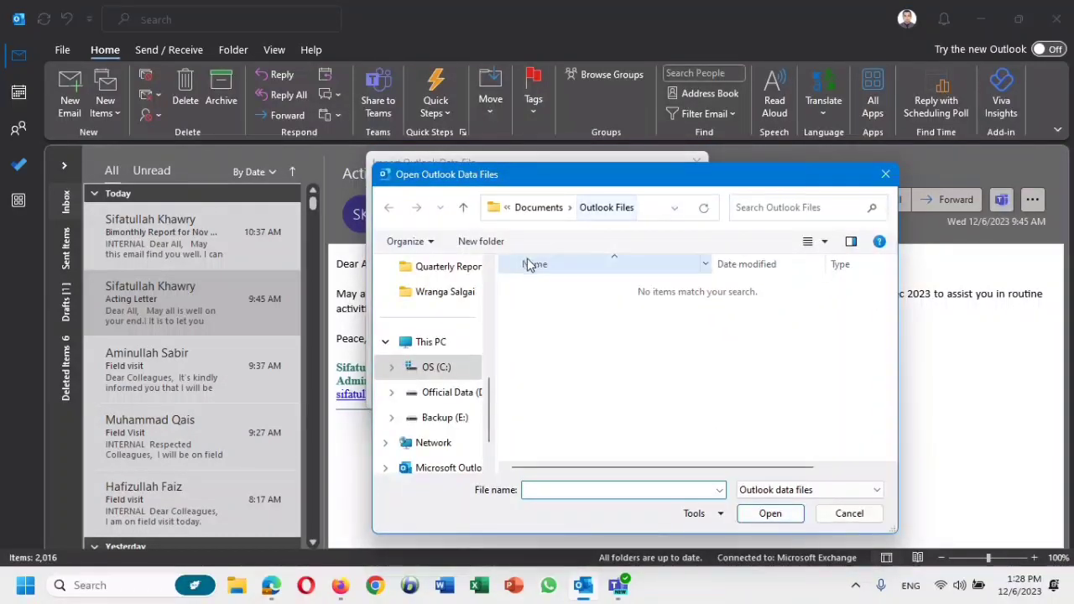
pyautogui.click(432, 392)
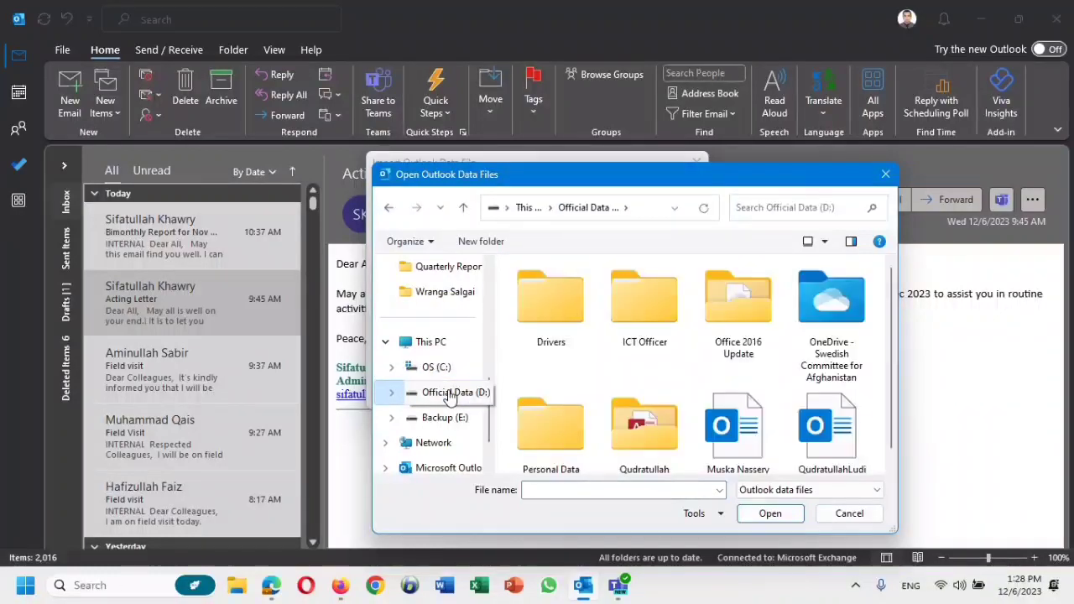
pyautogui.scroll(-1, 893, 376)
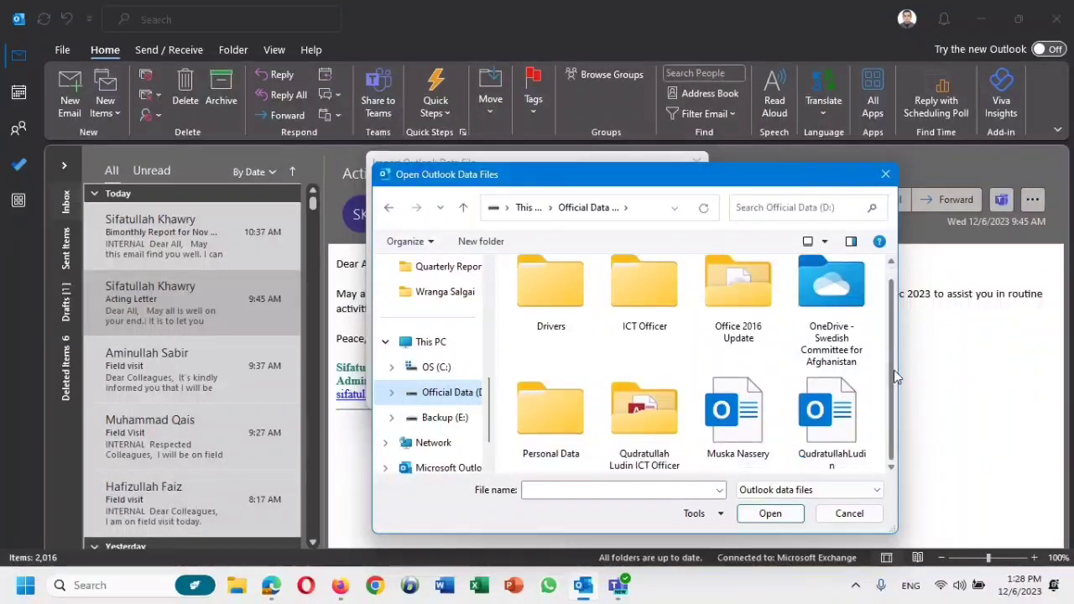
pyautogui.click(837, 417)
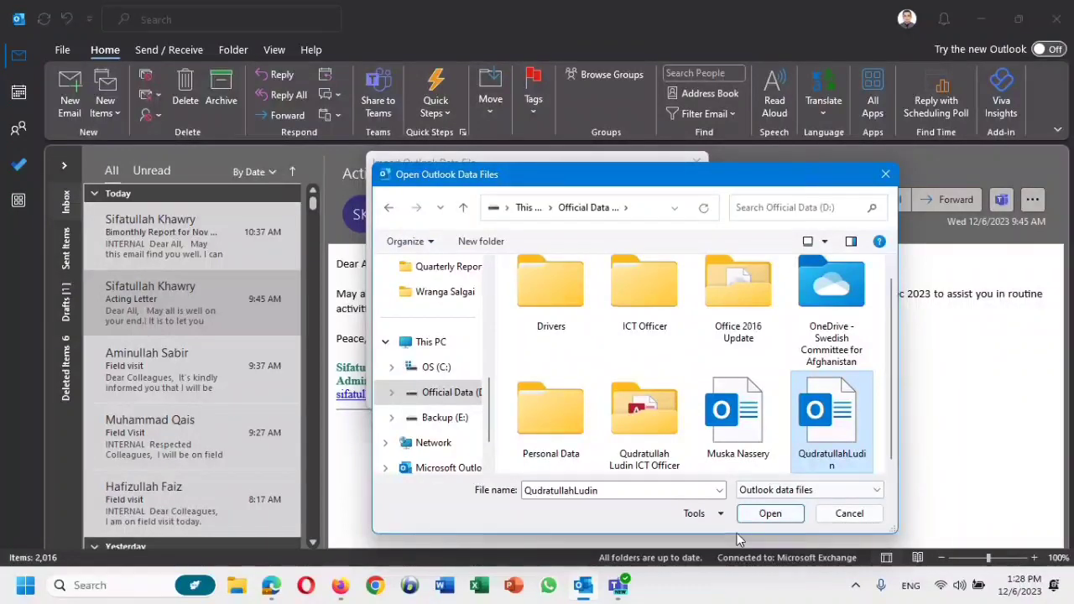
pyautogui.click(770, 516)
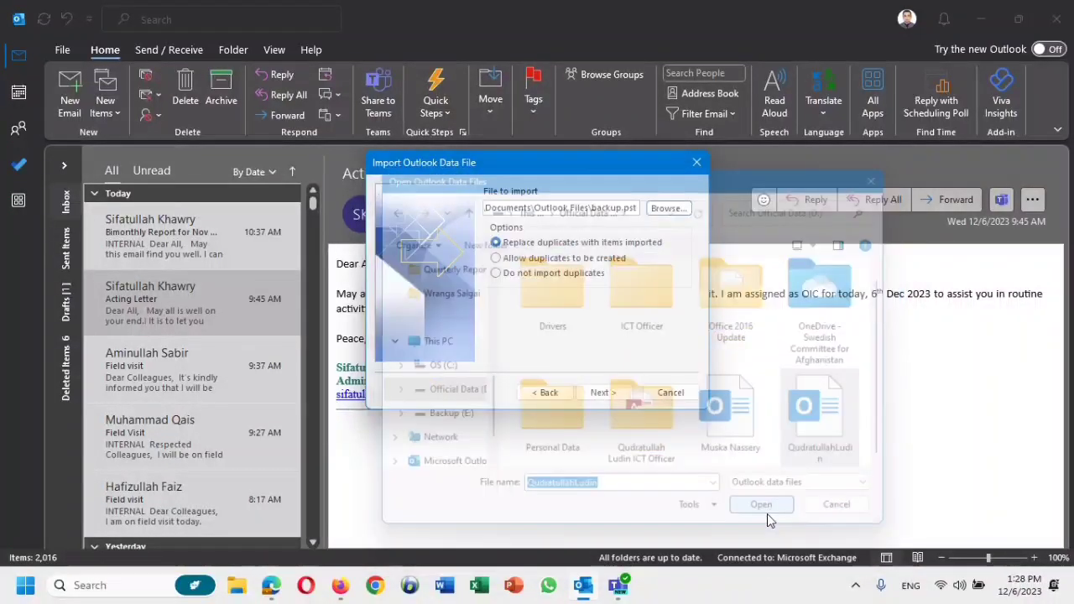
pyautogui.click(602, 394)
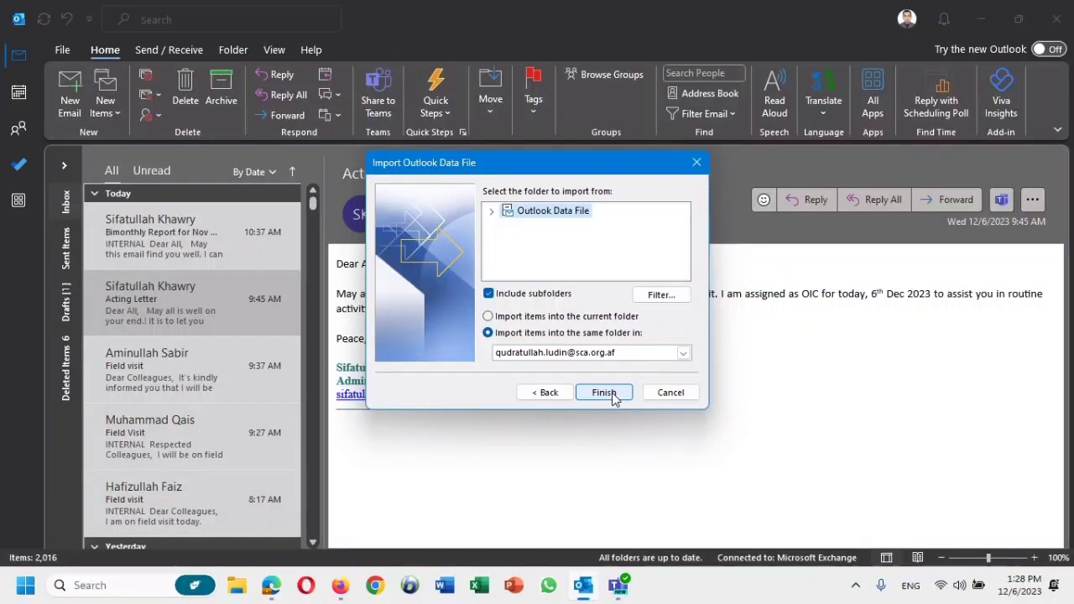
# Run the import so the deleted 'acting Letter' returns, bringing the Inbox to 2,017 items.
pyautogui.click(604, 392)
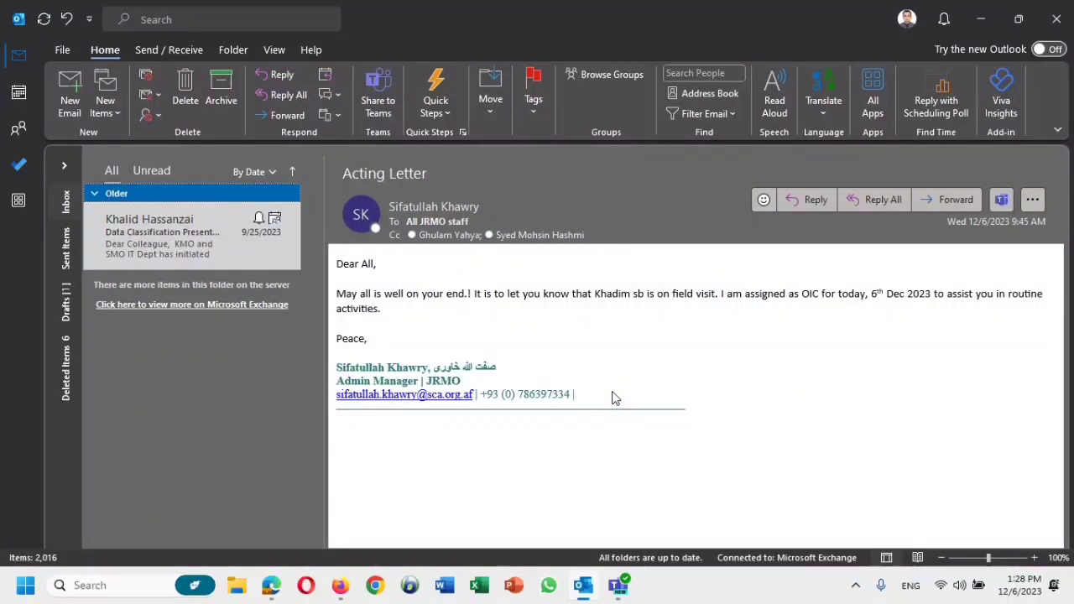